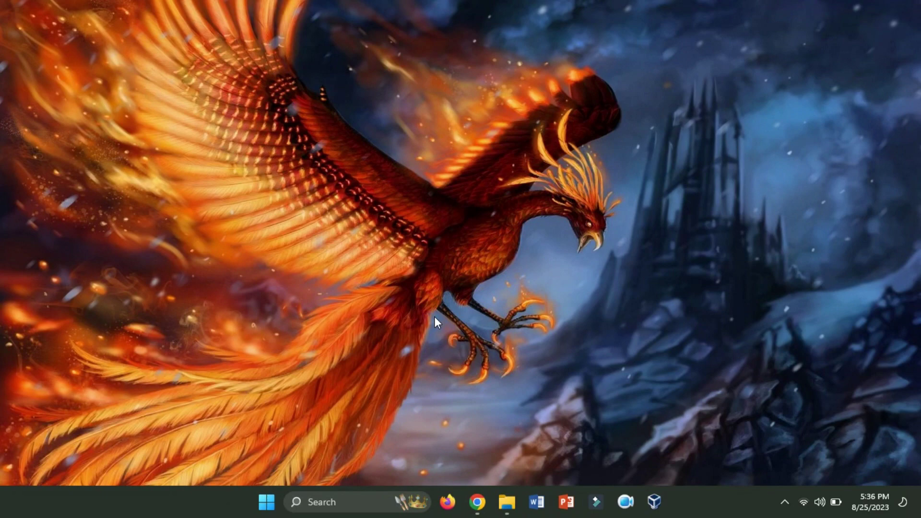
Run java --version in Command Prompt, showing that 'java' is not recognized.
key(super+r)
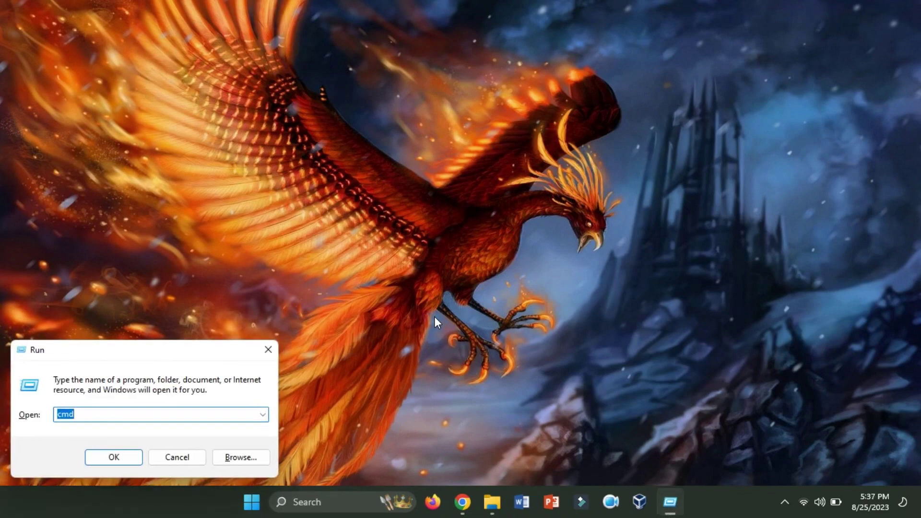
key(Return)
drag(345, 85, 341, 53)
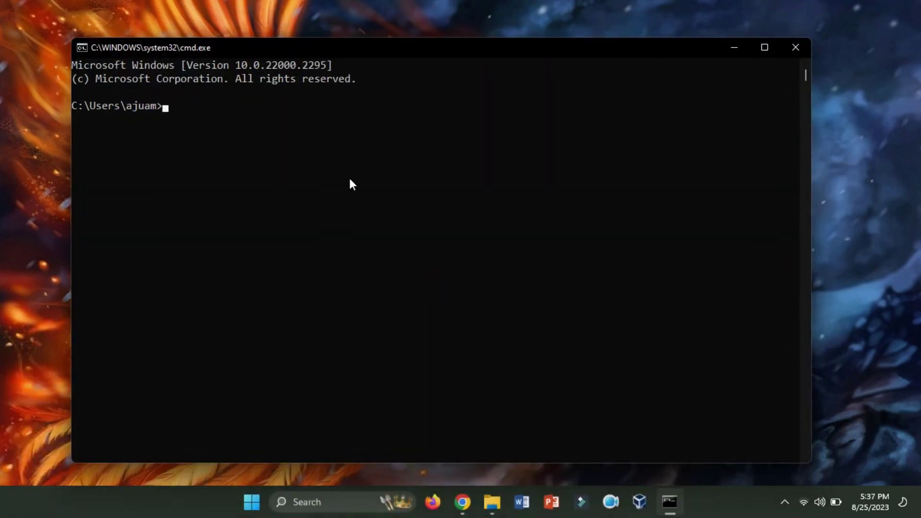
text(java --version)
key(Return)
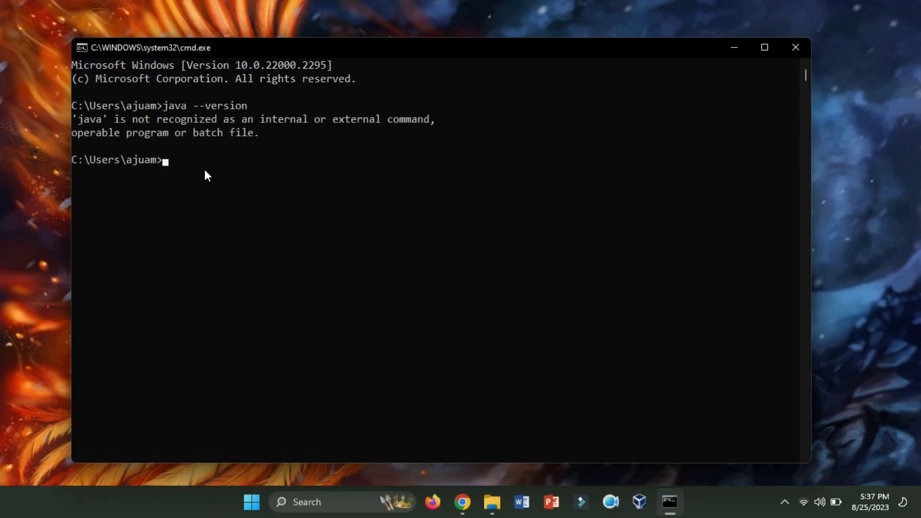
drag(73, 119, 100, 119)
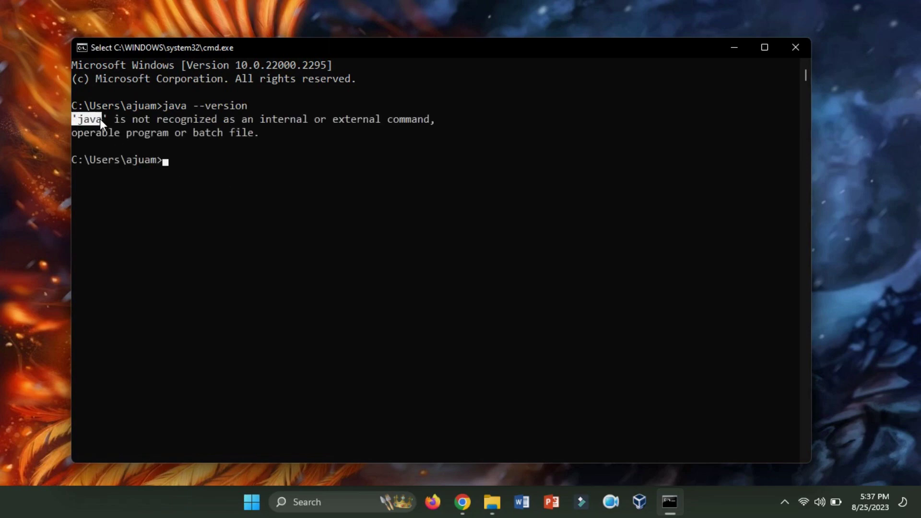
click(148, 166)
Search Chrome for 'Java Development kit' and open Oracle's Java Downloads page.
click(804, 56)
click(476, 501)
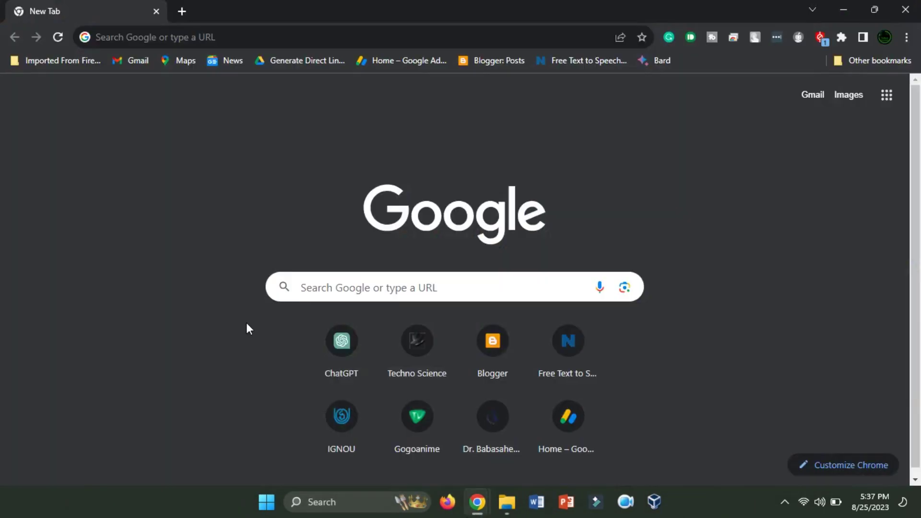
click(153, 32)
text(Java Development kit)
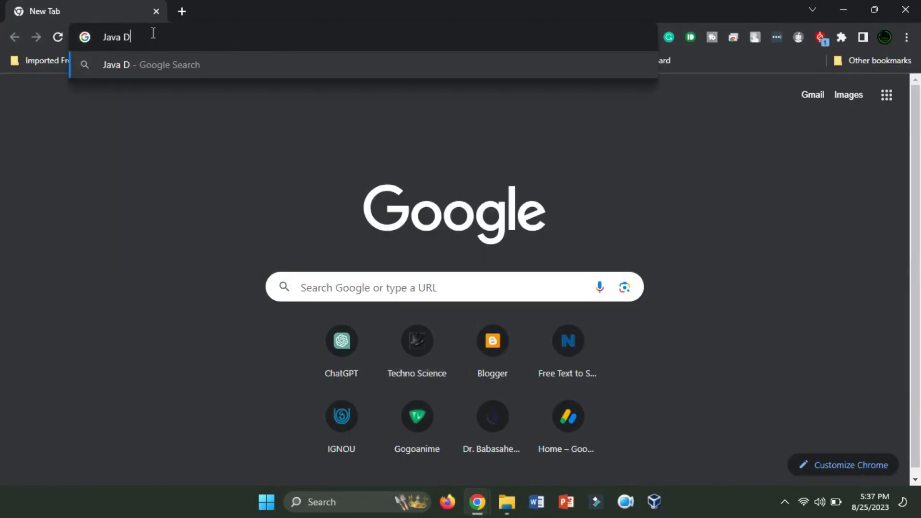
key(Return)
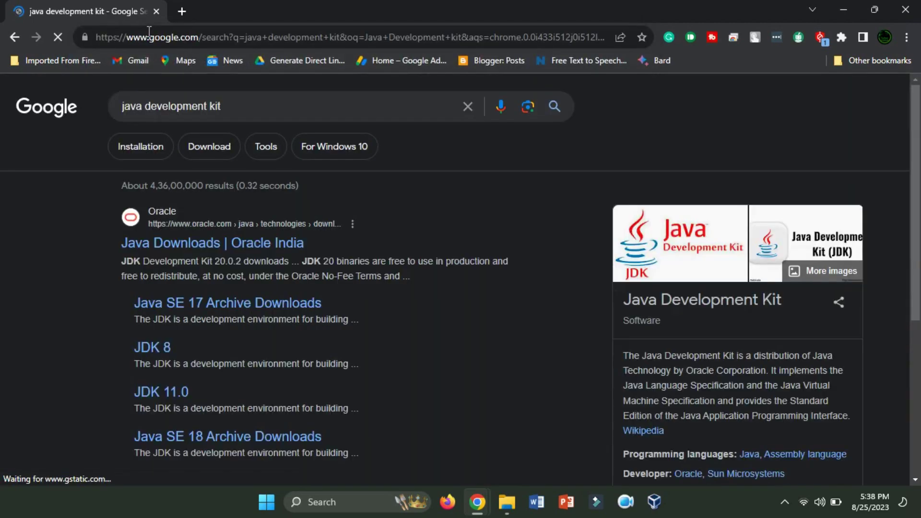
click(159, 245)
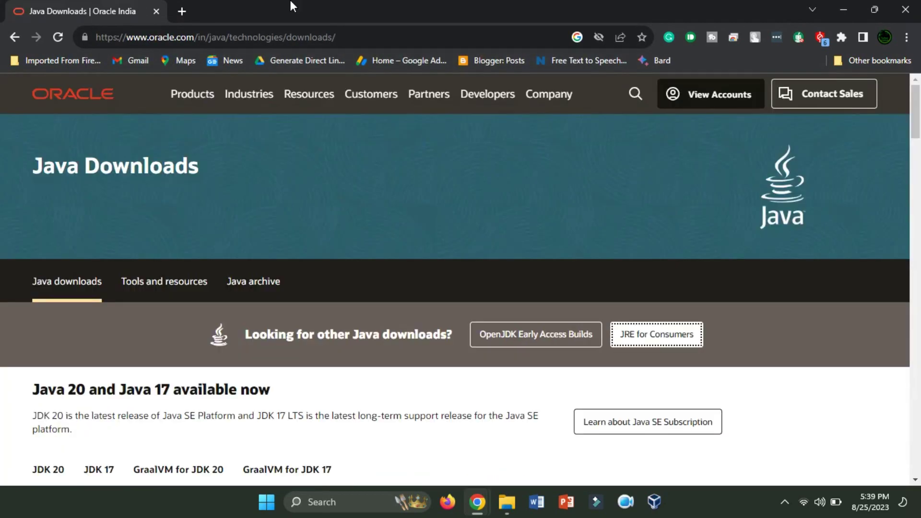
Download the JDK 20 Windows x64 MSI installer, jdk-20_windows-x64_bin.msi.
scroll(467, 433, down, 4)
scroll(467, 433, down, 3)
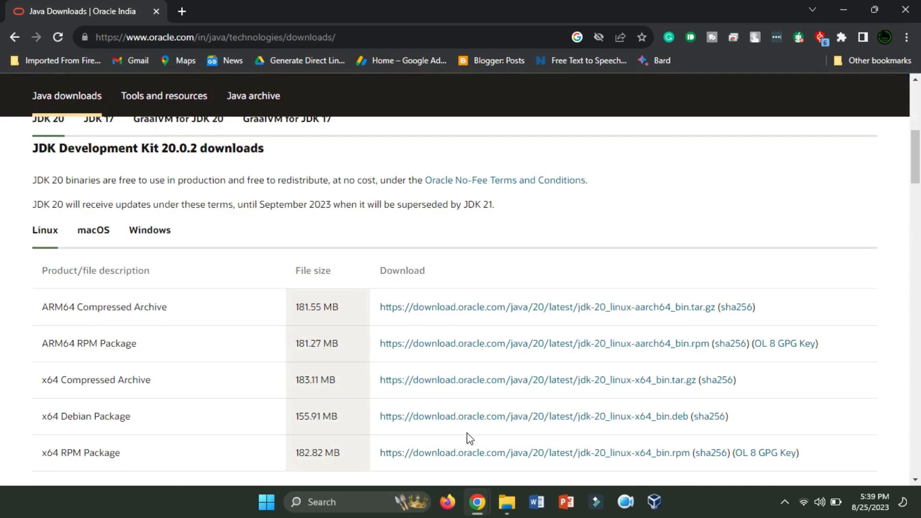
click(145, 235)
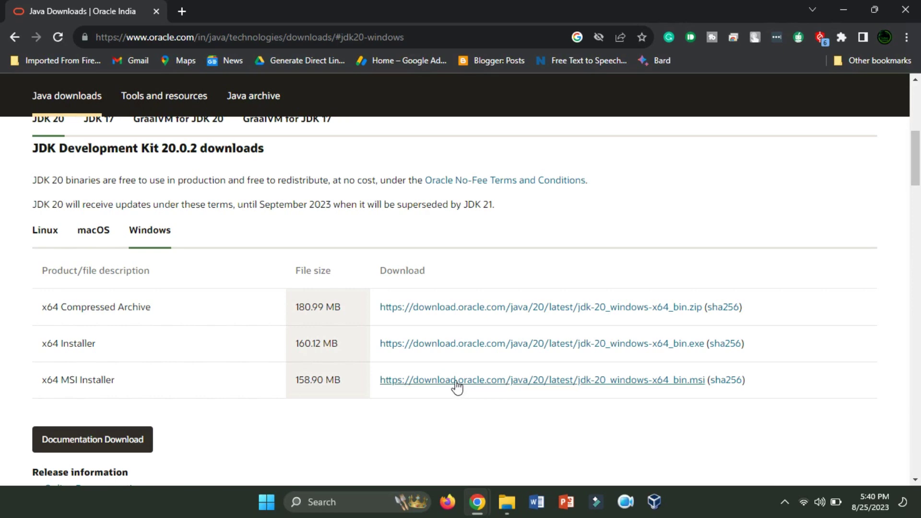
click(495, 387)
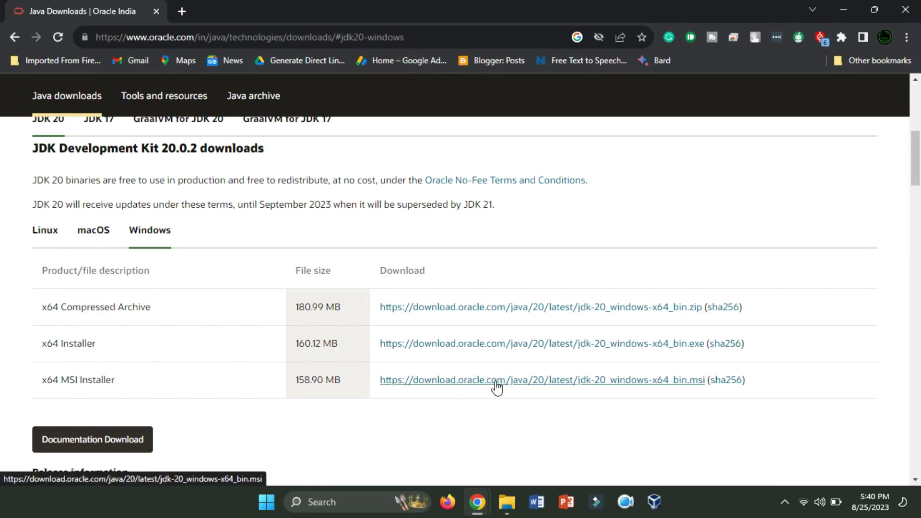
click(837, 41)
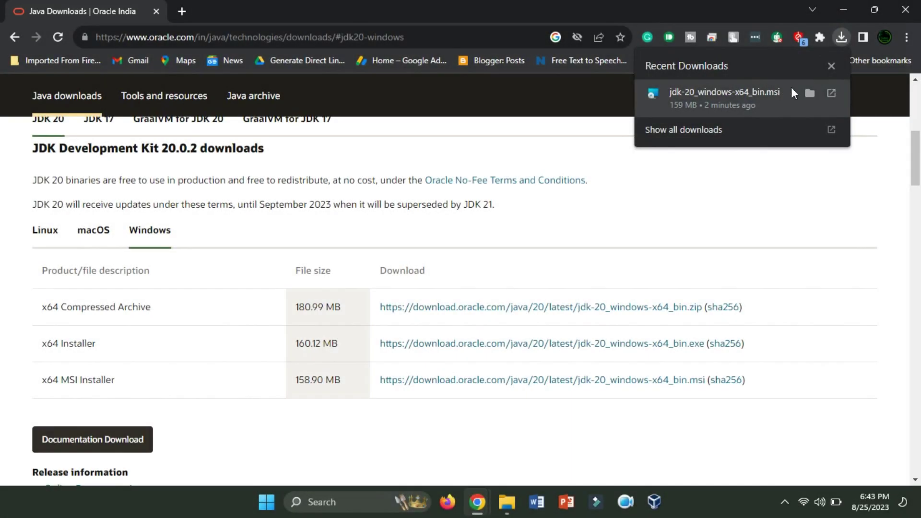
Install JDK 20.0.2 (64-bit) to the default C:\Program Files\Java\jdk-20 folder.
click(830, 93)
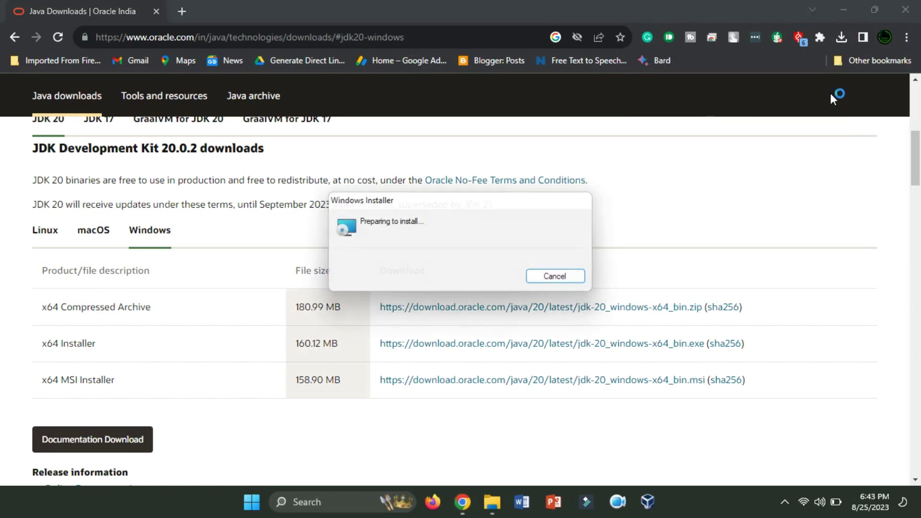
click(534, 358)
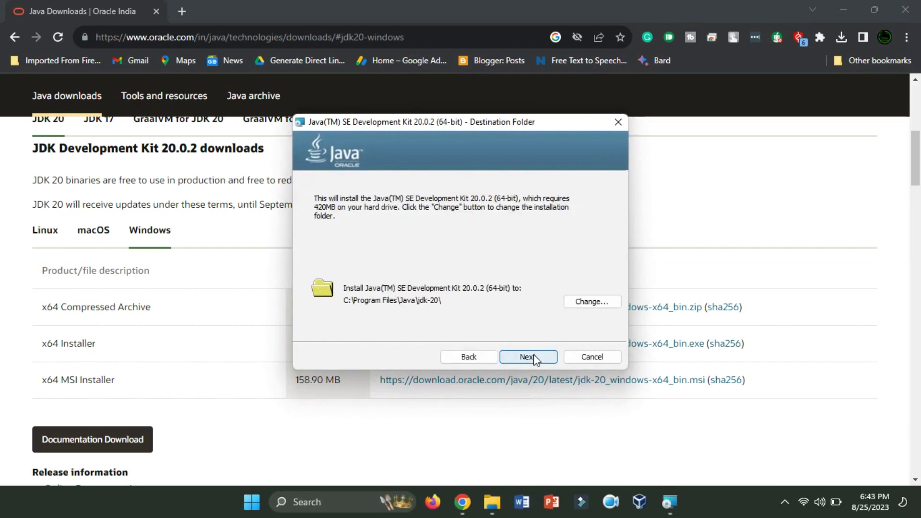
click(535, 357)
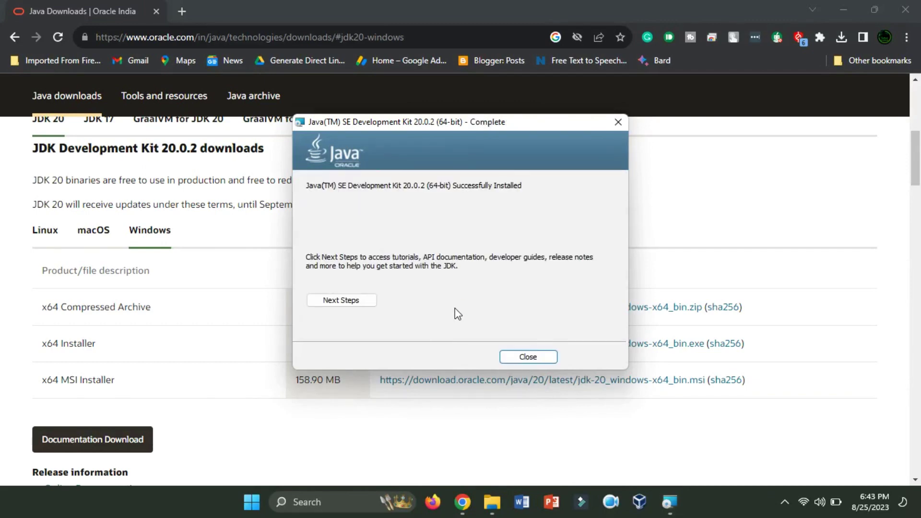
click(528, 356)
click(506, 501)
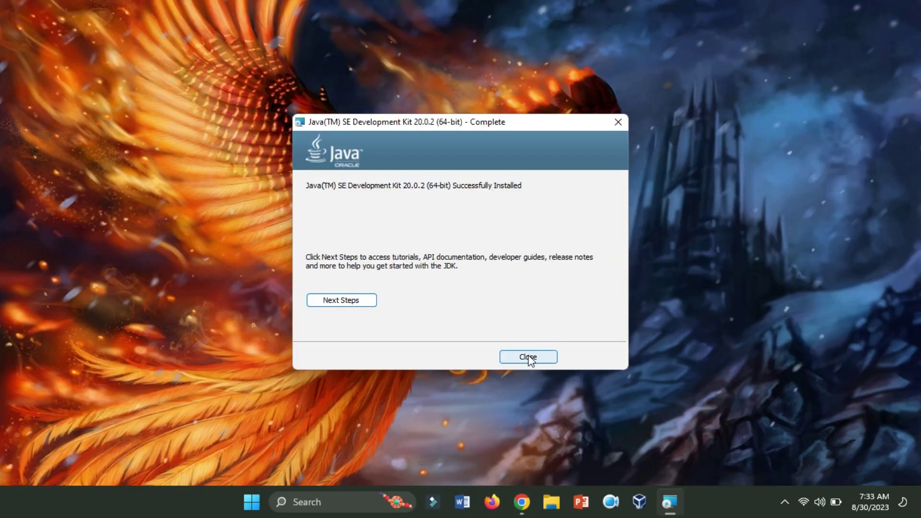
Open the Environment Variables window from 'Edit the system environment variables' in Start search.
click(528, 355)
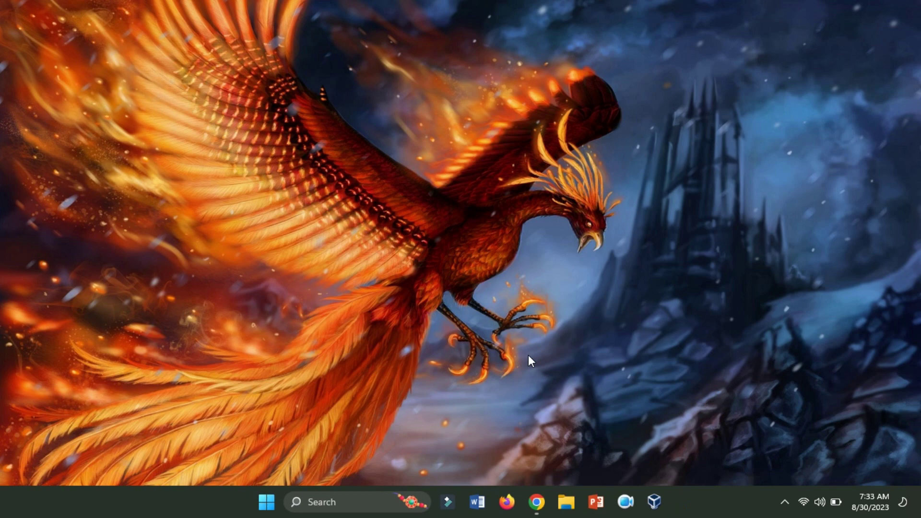
key(super)
click(369, 59)
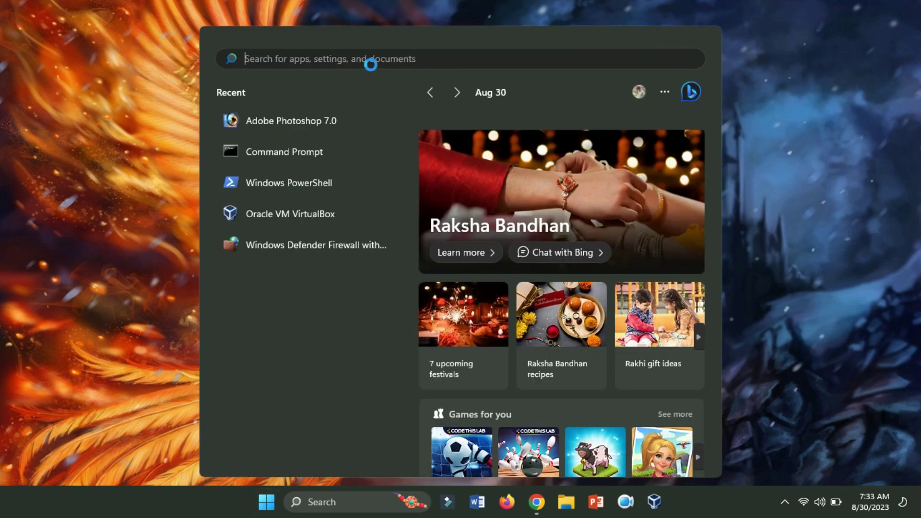
text(En)
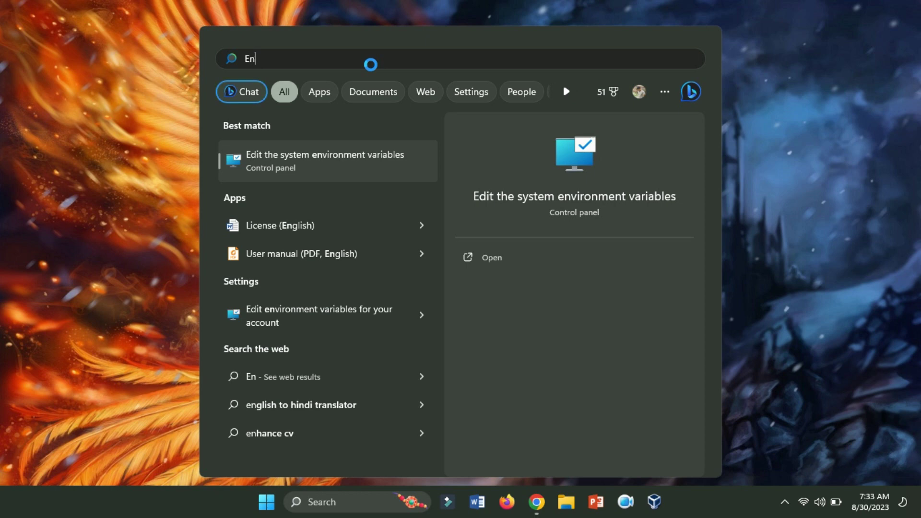
click(348, 163)
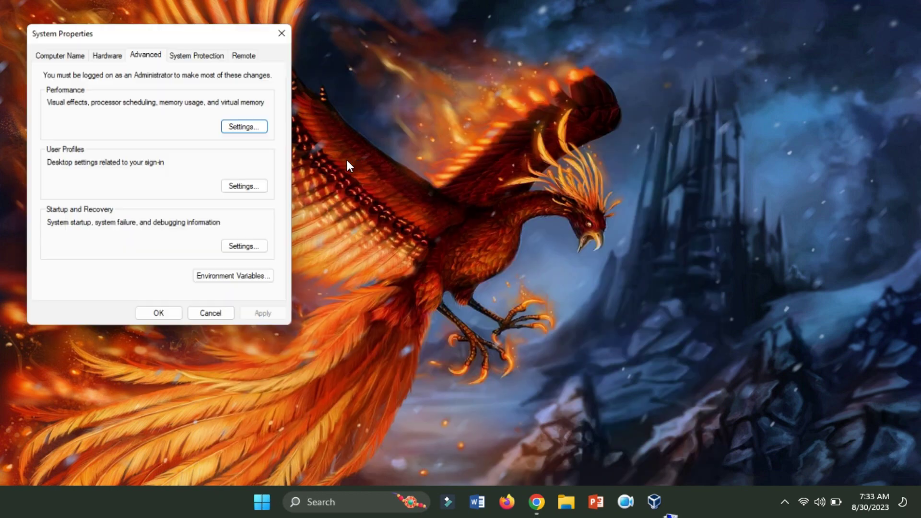
click(241, 286)
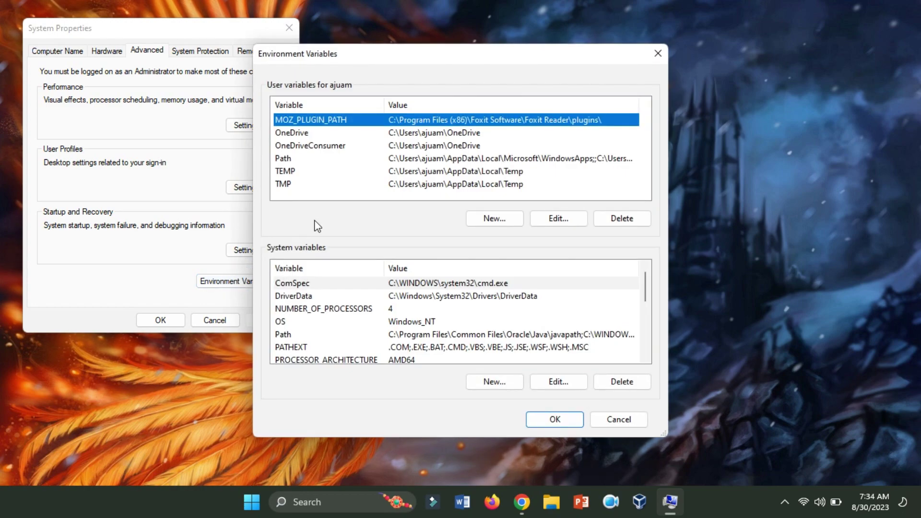
Create a new system variable named JAVA_HOME.
click(492, 385)
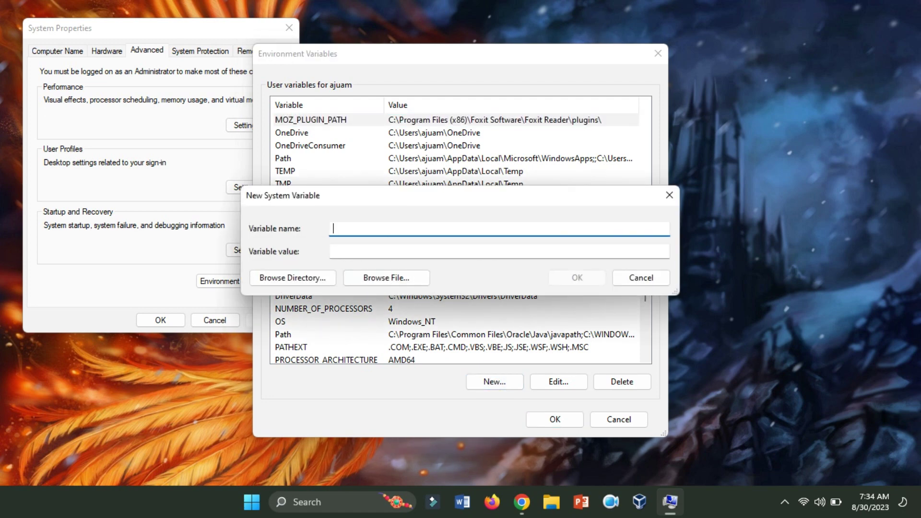
text(JAVA_HOME)
click(372, 249)
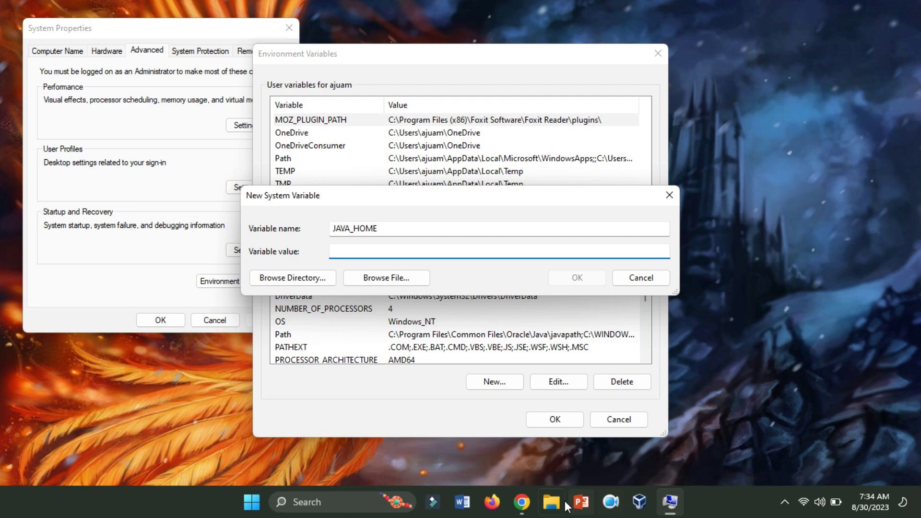
Copy the C:\Program Files\Java\jdk-20 path from File Explorer and paste it as JAVA_HOME's value.
click(565, 503)
scroll(279, 335, down, 3)
click(283, 355)
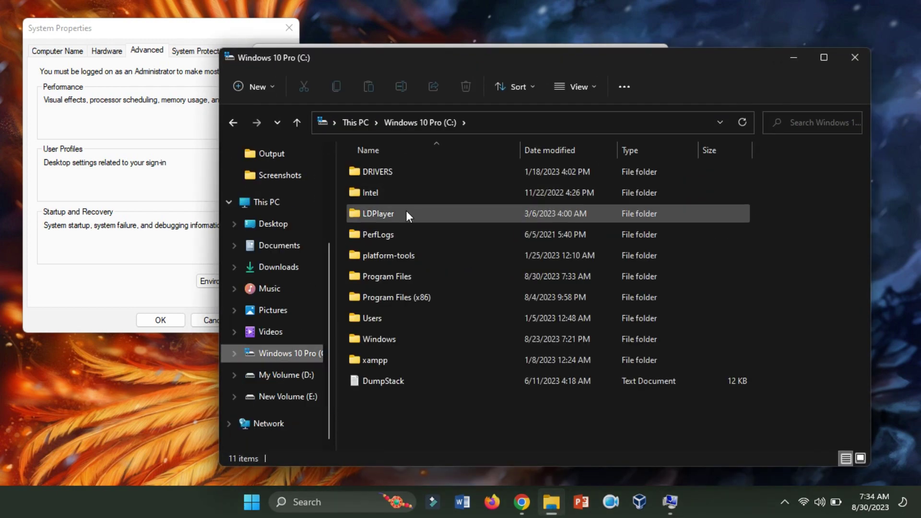
click(375, 283)
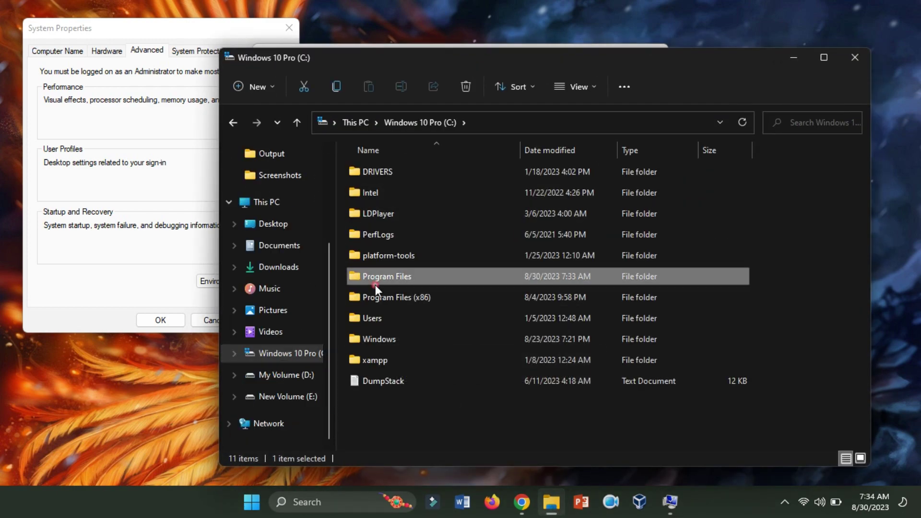
double_click(375, 285)
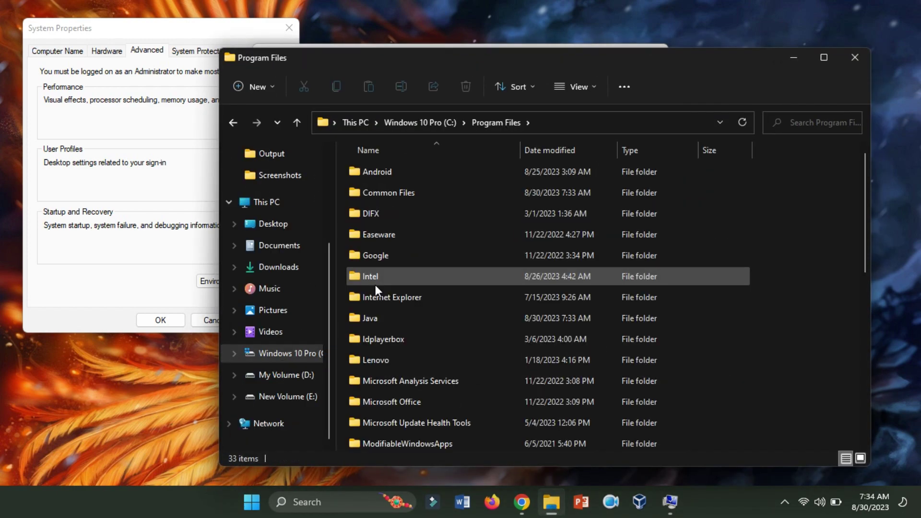
double_click(372, 322)
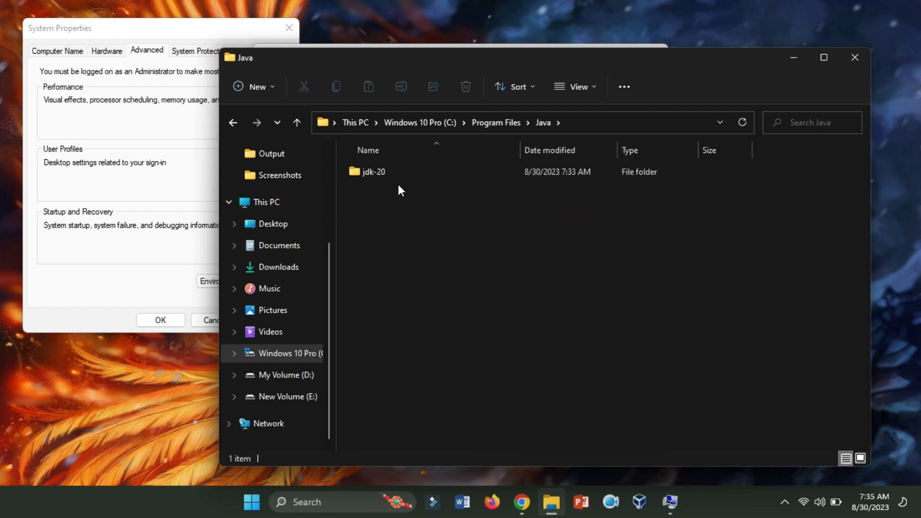
double_click(382, 174)
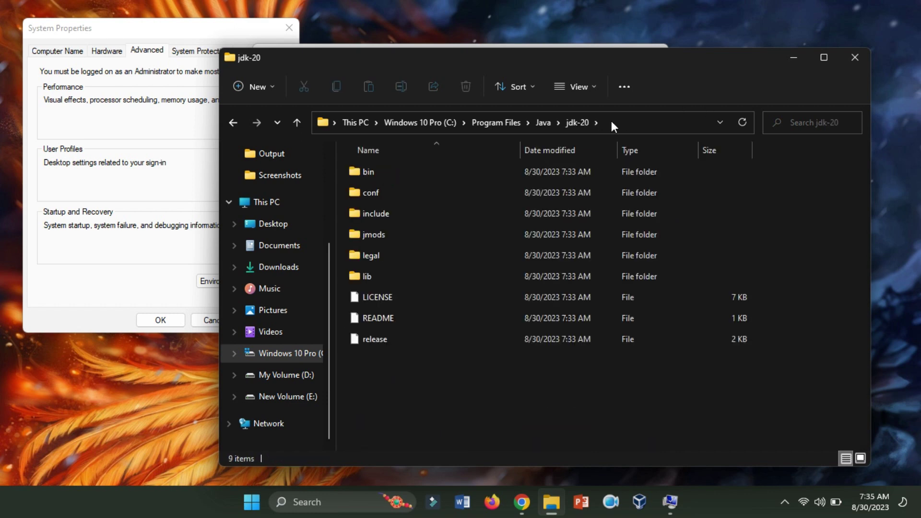
click(627, 124)
key(ctrl+c)
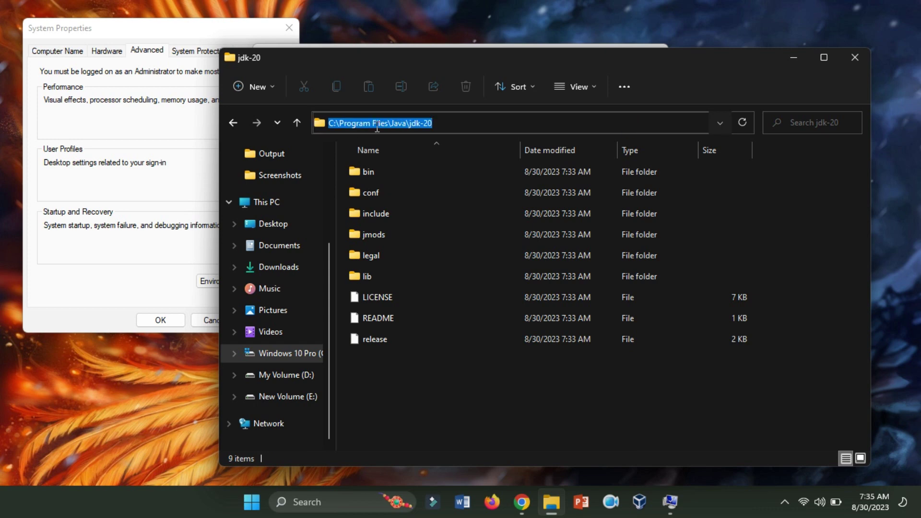
right_click(376, 125)
click(269, 171)
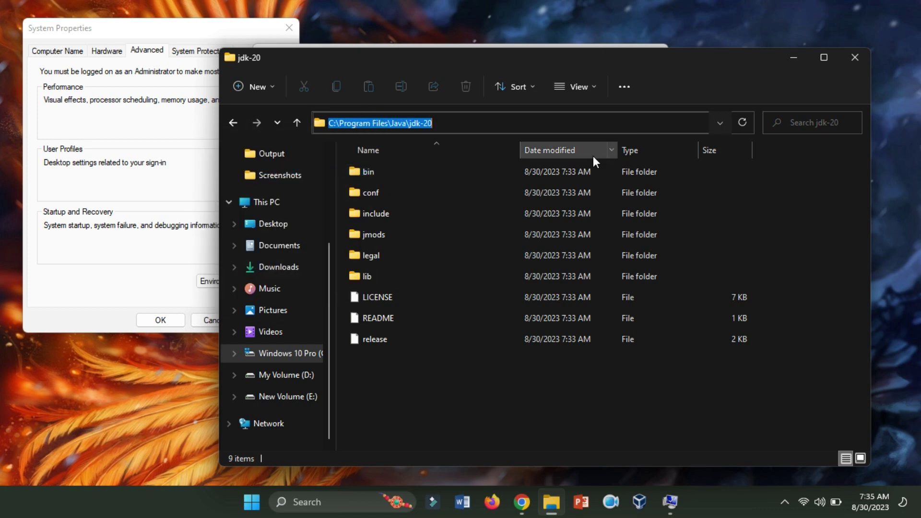
click(793, 57)
key(ctrl+v)
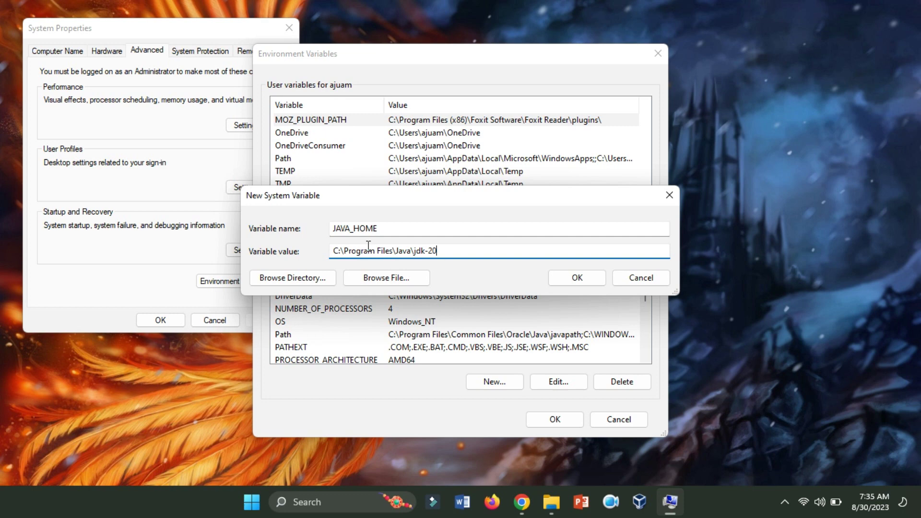
Save JAVA_HOME and open the system Path variable for editing.
click(575, 278)
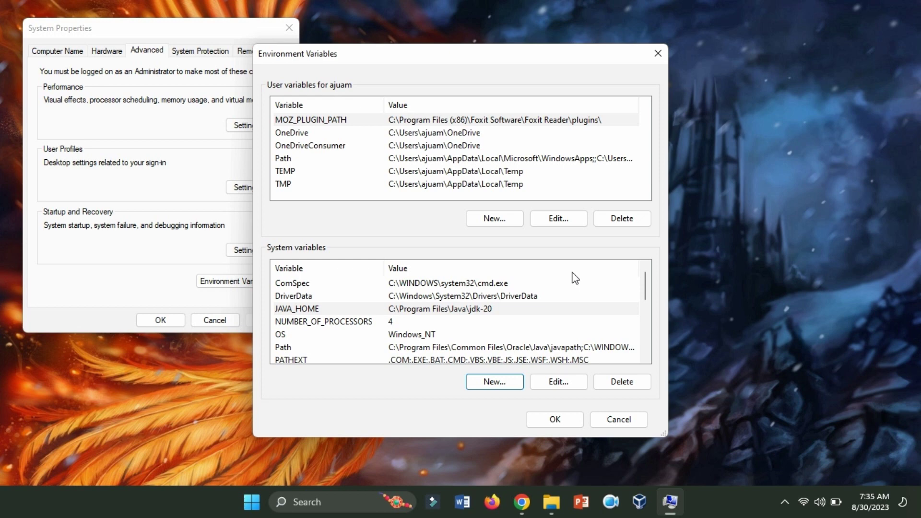
click(439, 349)
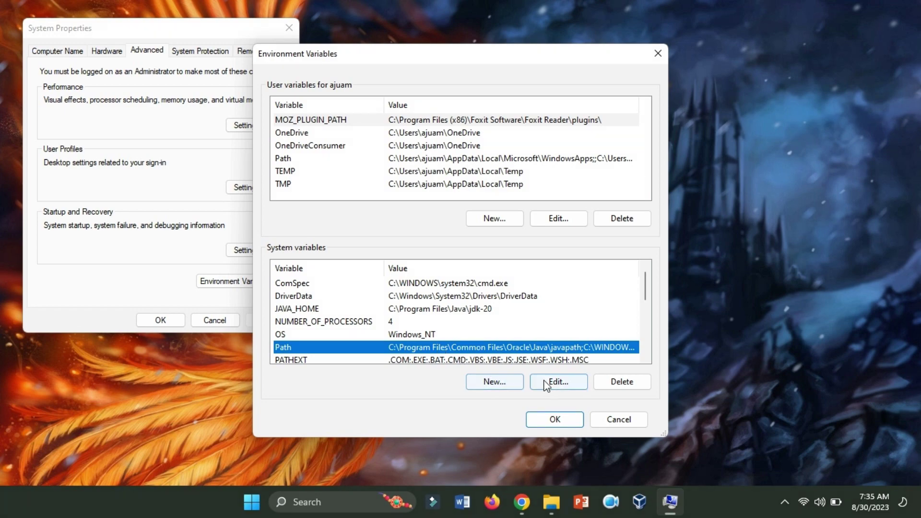
click(557, 382)
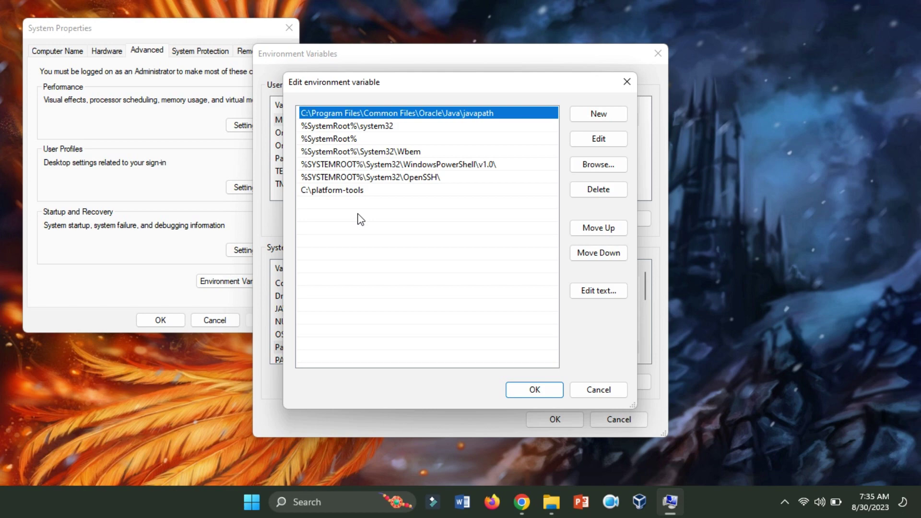
Add C:\Program Files\Java\jdk-20\bin as a new Path entry and save the environment variables.
click(551, 502)
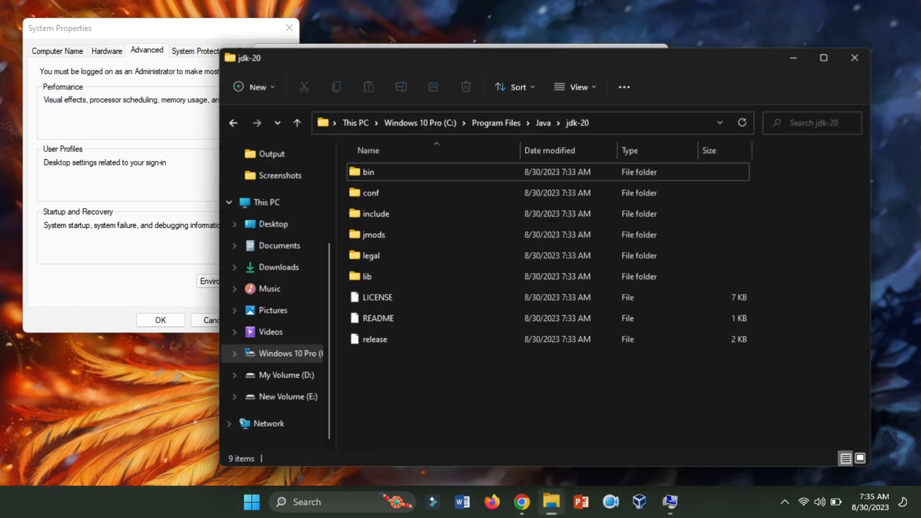
double_click(456, 171)
click(637, 123)
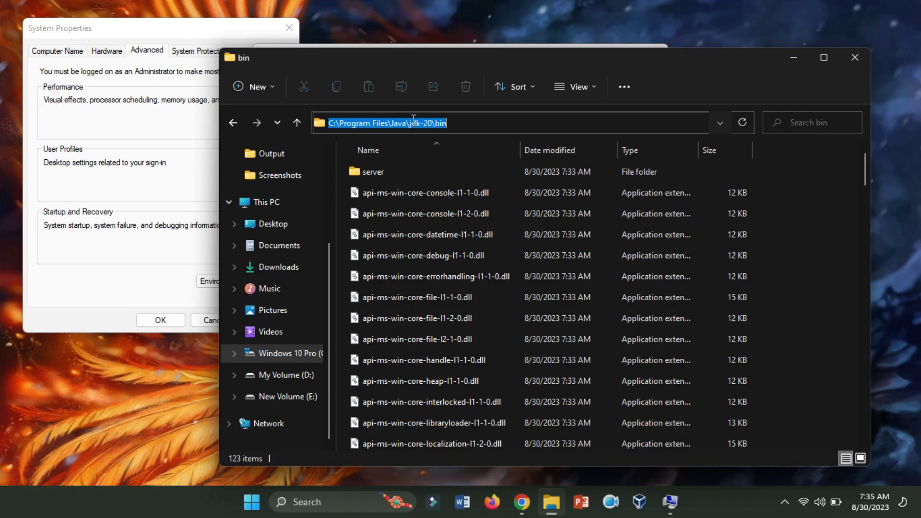
right_click(414, 119)
click(342, 158)
click(799, 64)
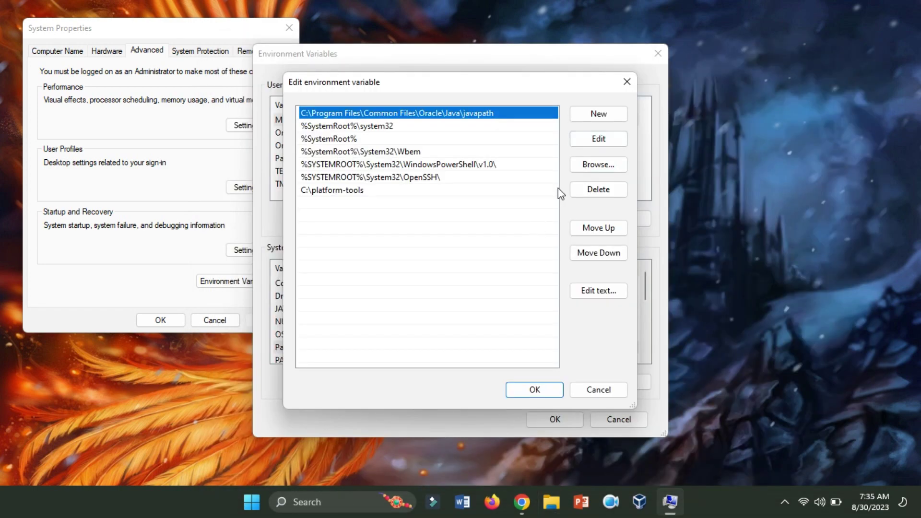
click(598, 114)
key(ctrl+v)
click(439, 287)
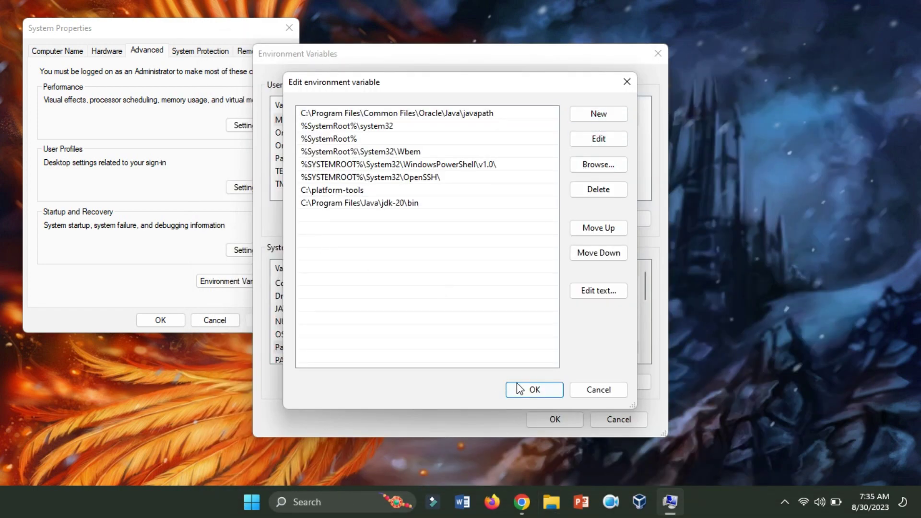
click(518, 389)
click(553, 419)
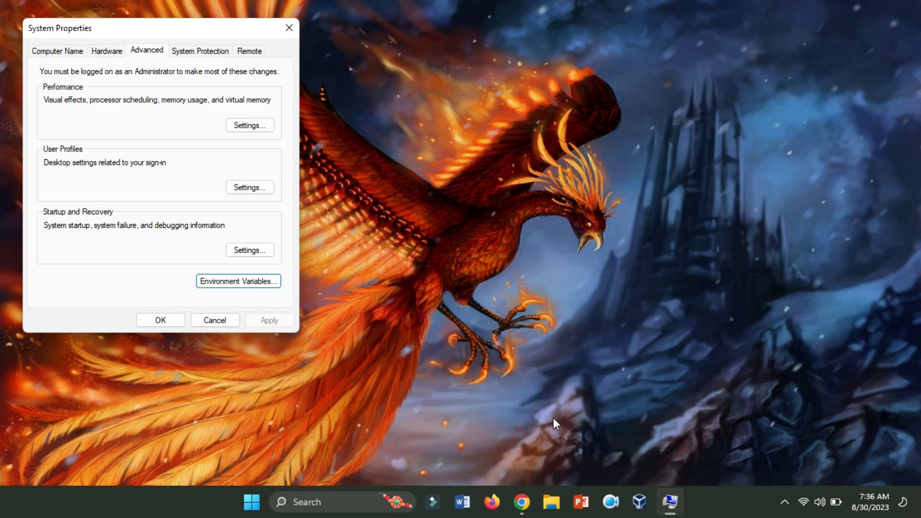
Run java -version in a new Command Prompt, confirming version 20.0.2, then close it.
click(165, 320)
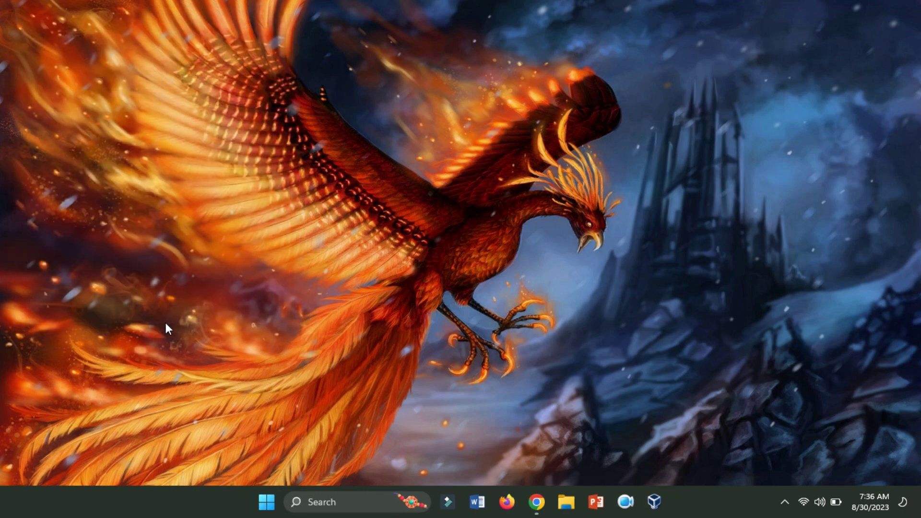
key(super+r)
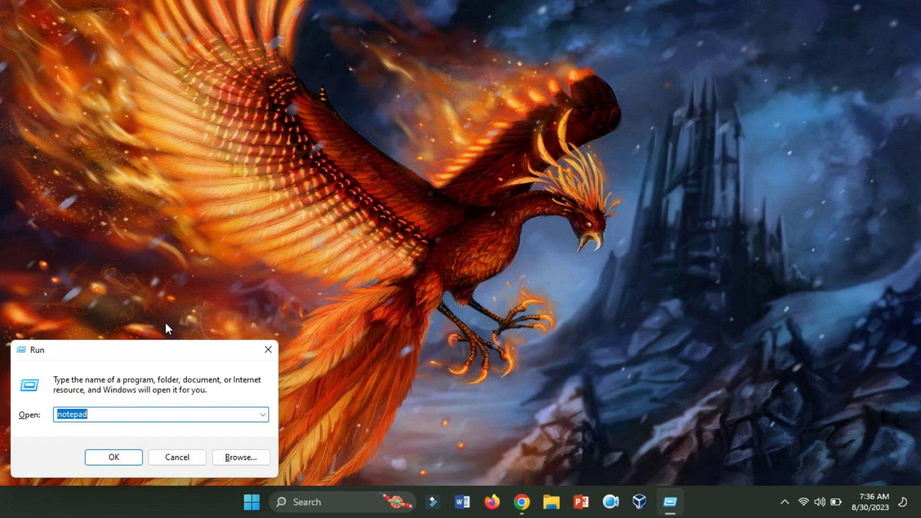
text(cmd)
key(Return)
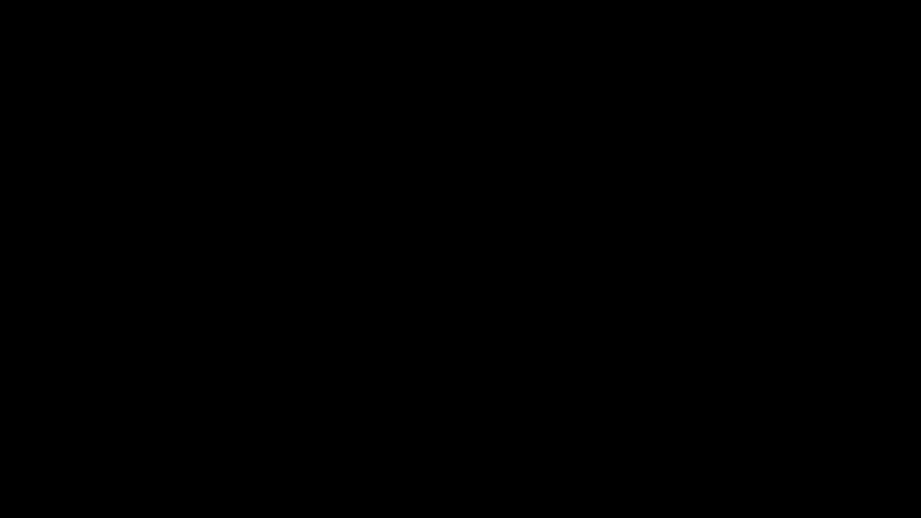
text(j)
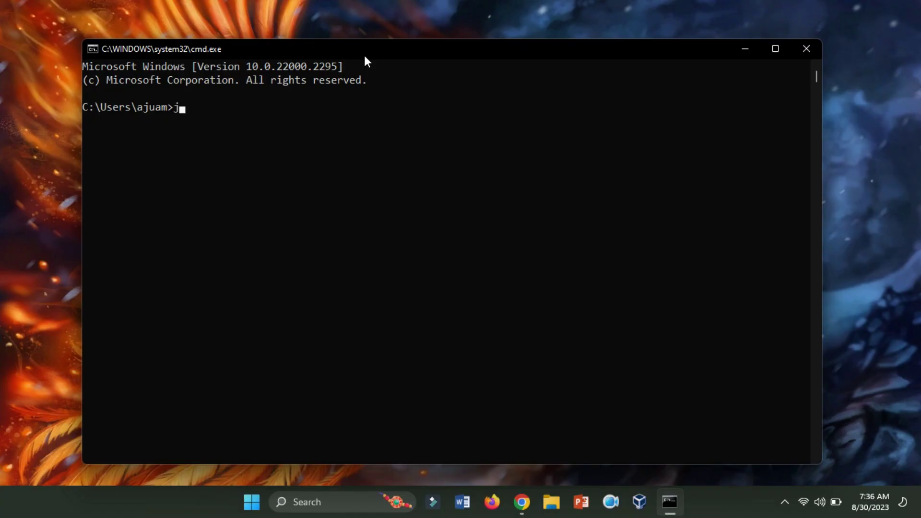
text(ava -version)
key(Return)
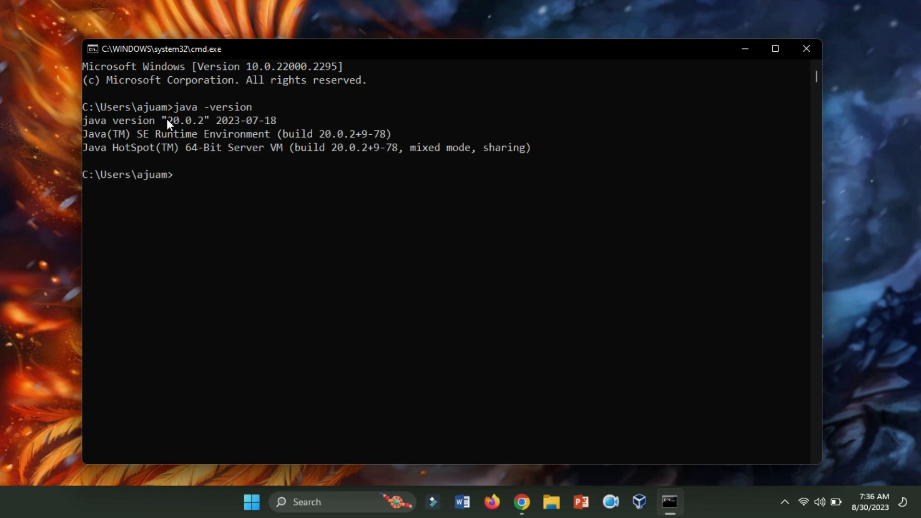
drag(167, 120, 203, 122)
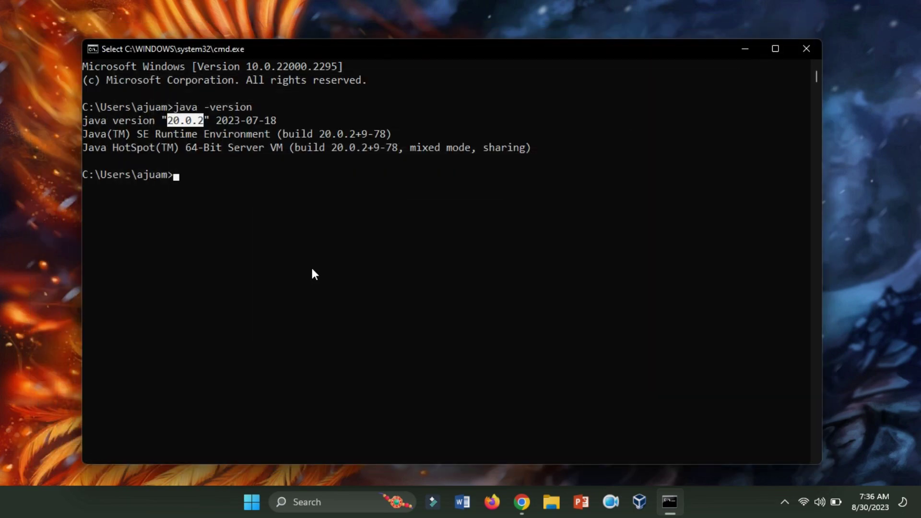
click(805, 49)
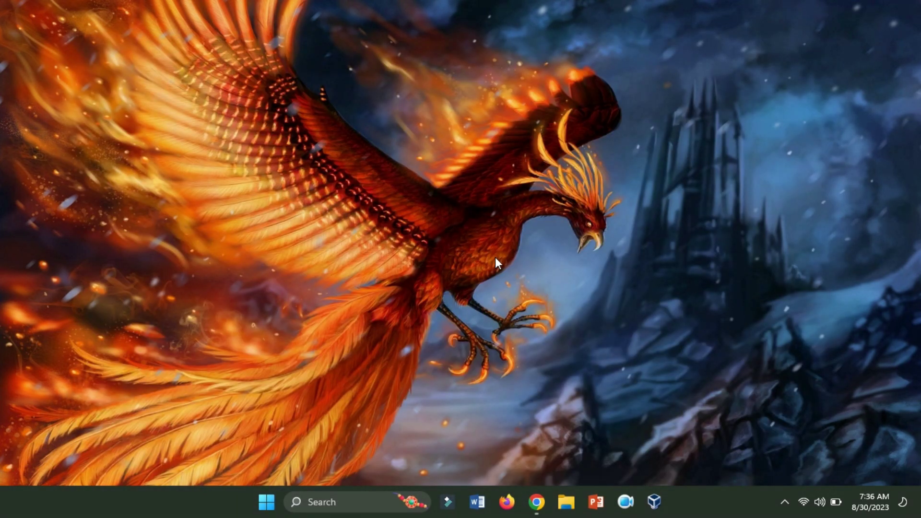